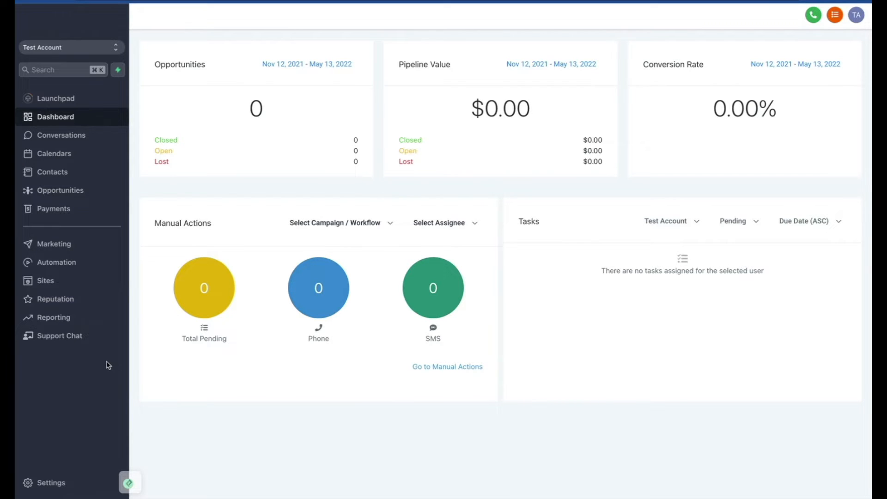
Step: Create a new blank form in the Sites form builder
click(70, 281)
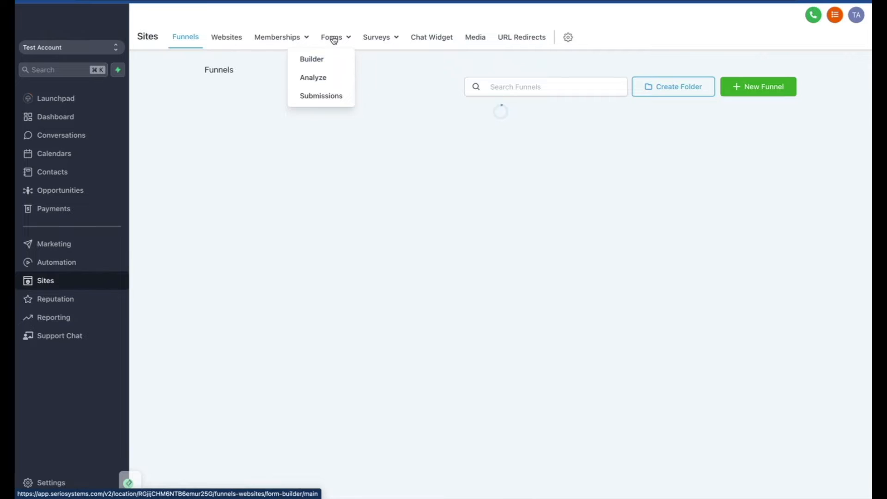
click(333, 39)
click(811, 91)
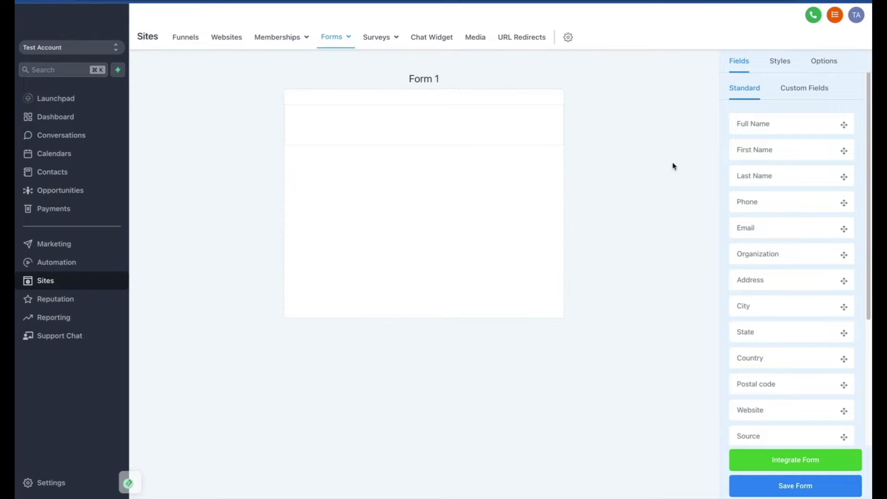
Step: Add Full Name, Phone and Email fields to the form, followed by a button below them
drag(748, 125, 421, 135)
drag(753, 202, 417, 181)
drag(749, 230, 386, 241)
scroll(751, 333, down, 4)
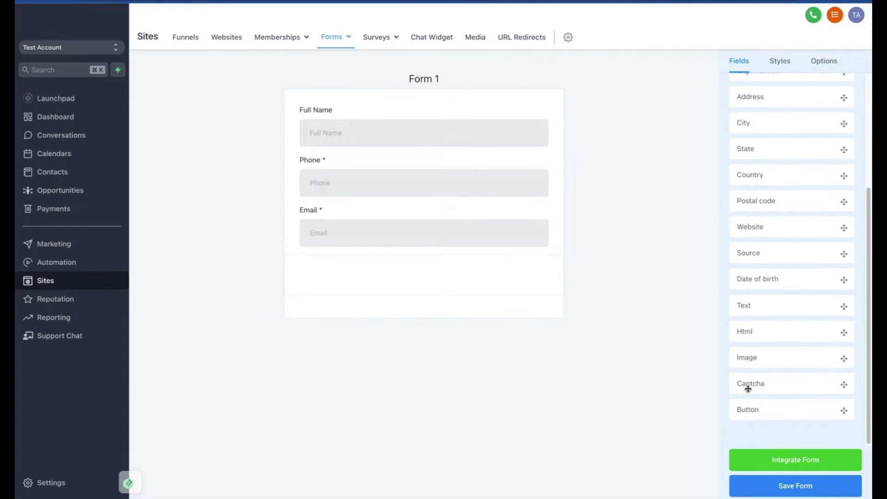
drag(748, 408, 497, 282)
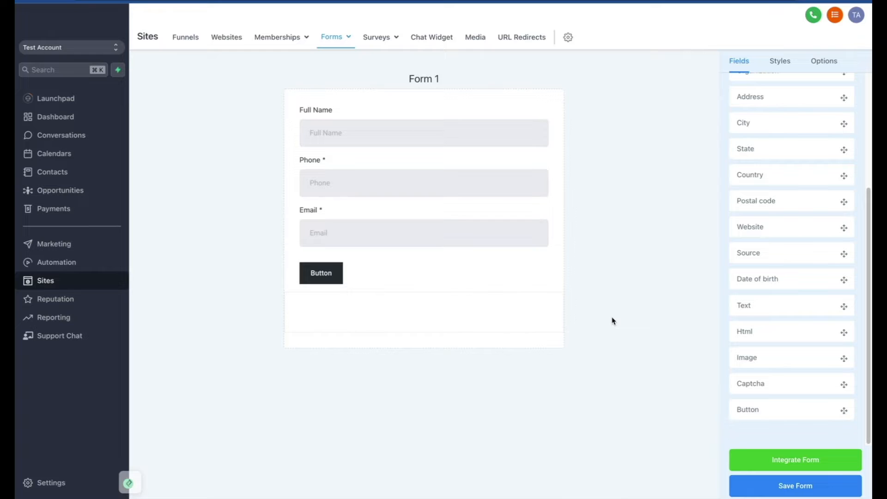
Step: Create a Service Needed checkbox custom field with options Hair Cutting, Hair Coloring, Facial and Skin Treatment and Styling, and place it above the button
scroll(800, 271, up, 3)
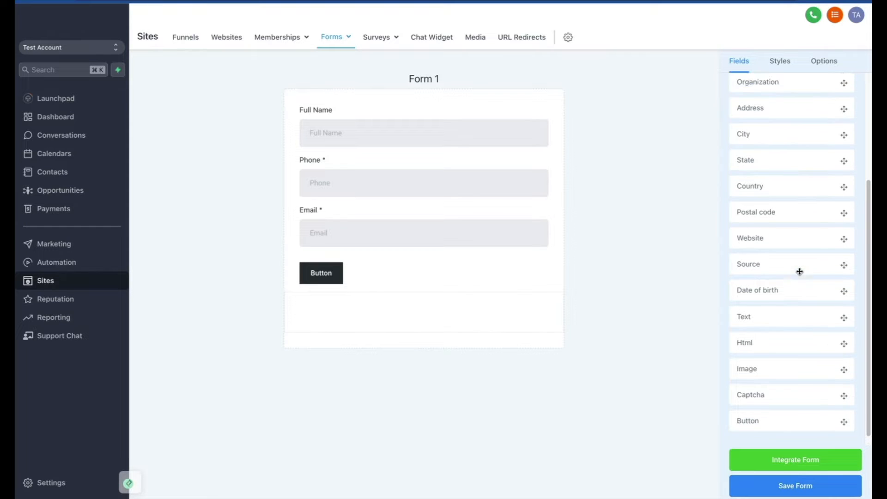
scroll(800, 271, up, 3)
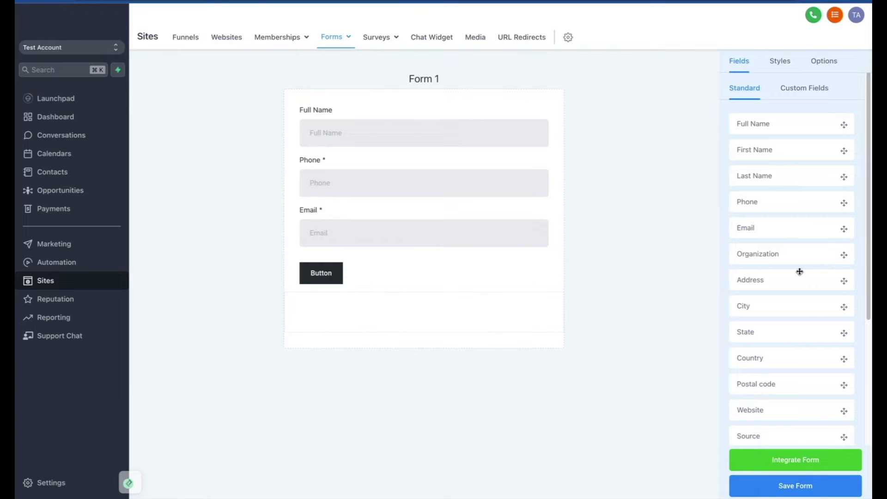
click(804, 89)
click(769, 166)
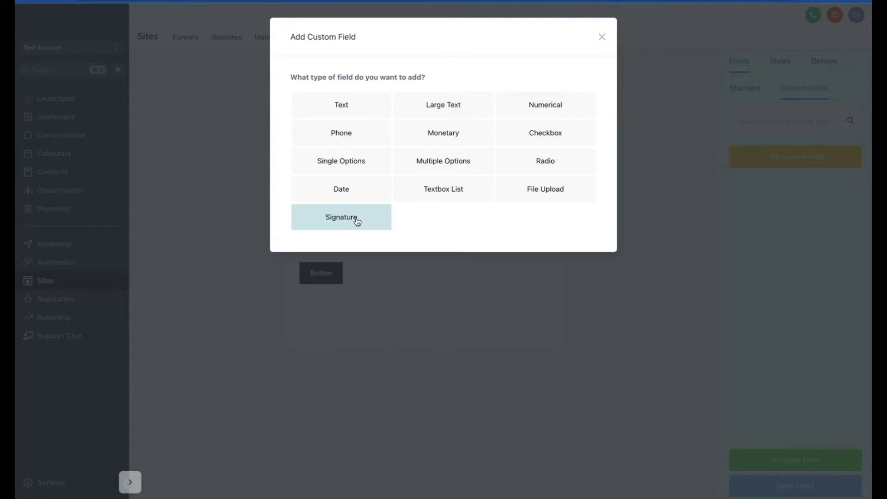
click(529, 141)
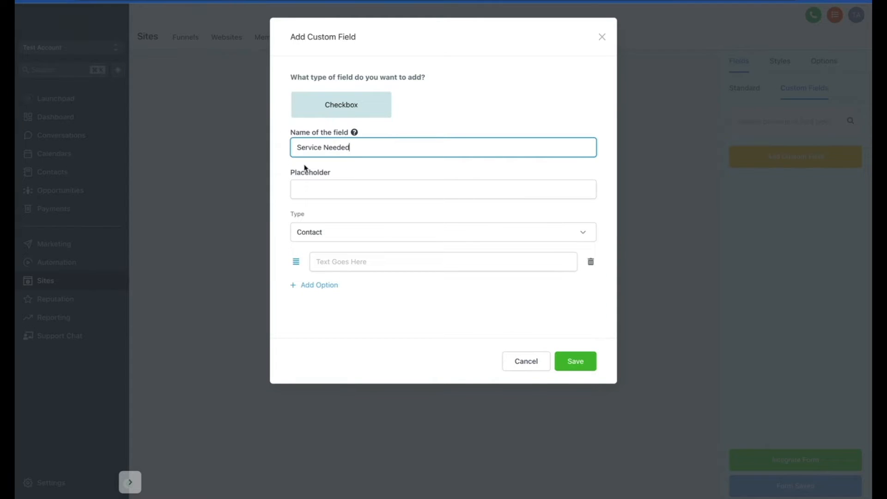
click(312, 205)
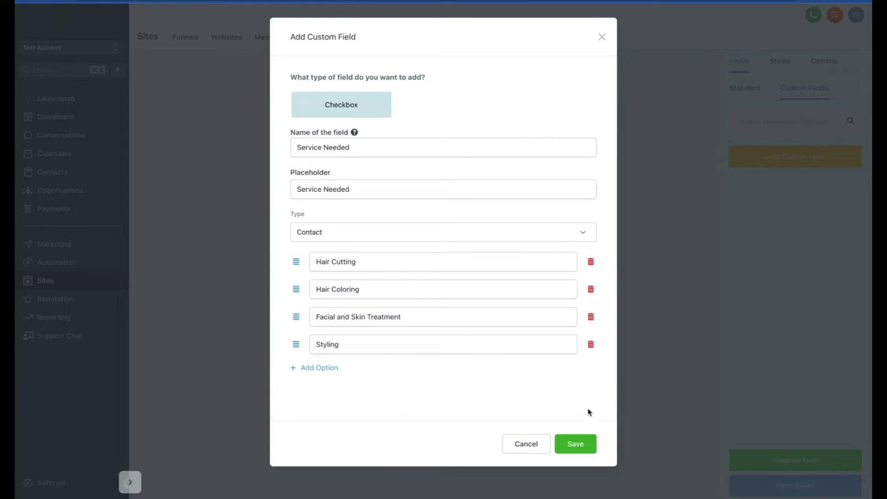
click(582, 444)
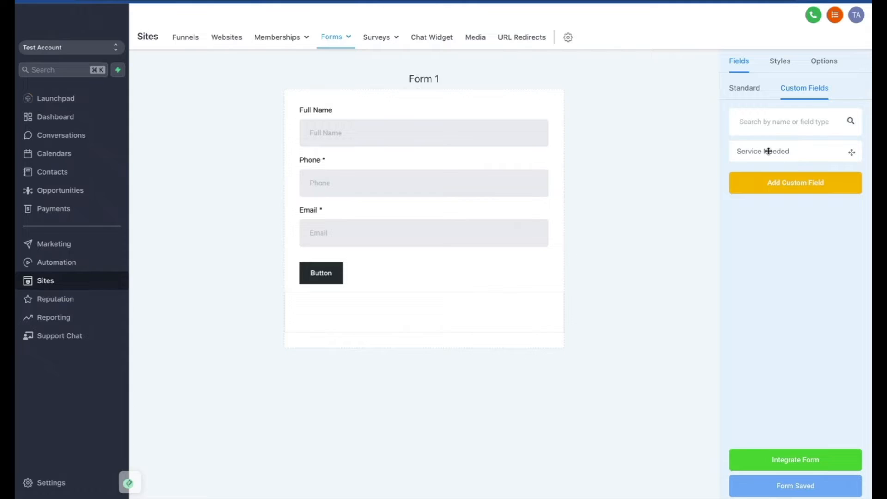
drag(768, 151, 407, 259)
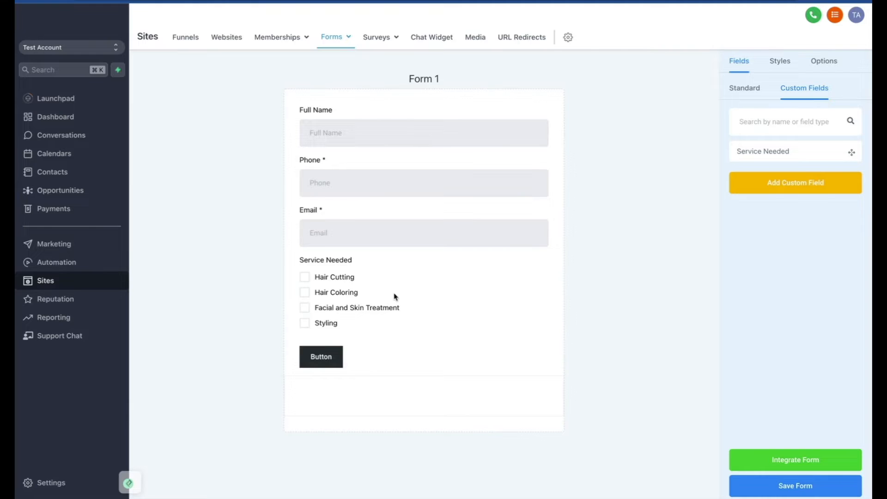
Step: Set the form button's text to Submit and make the button full width
click(323, 357)
click(771, 116)
double_click(752, 117)
text(Submit)
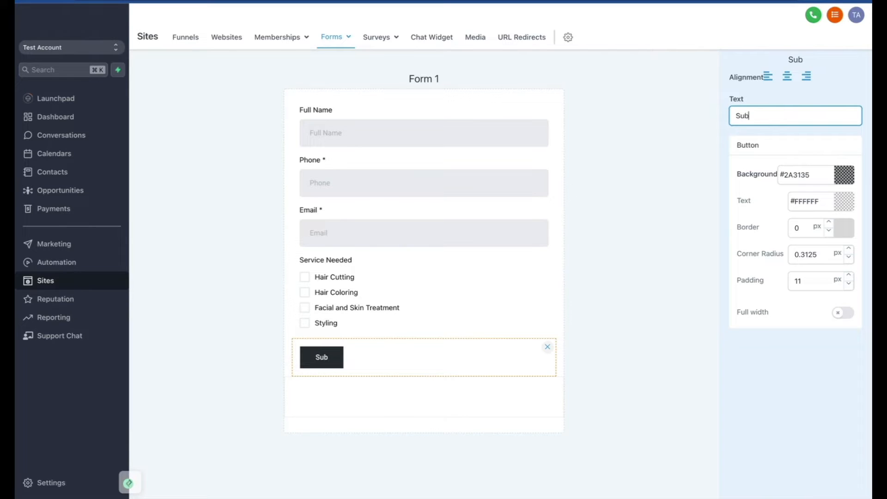
click(844, 314)
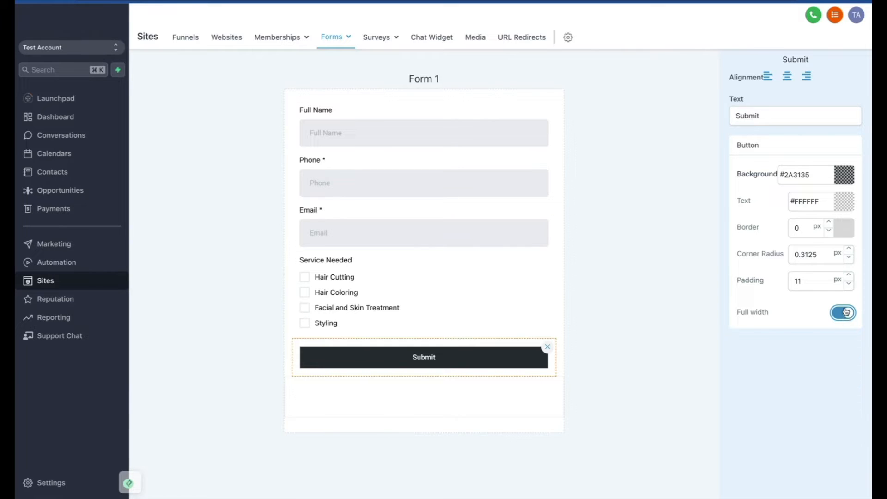
Step: Change the Submit button's background color to purple #A479FF
click(846, 177)
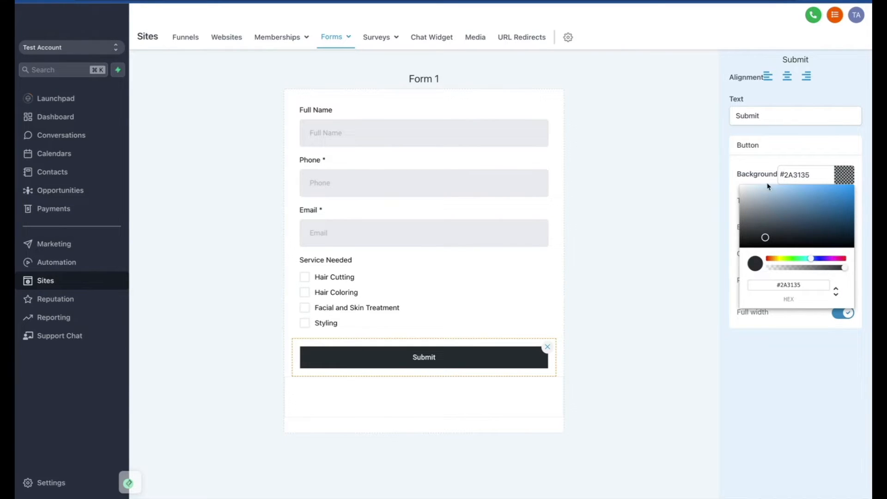
click(823, 259)
click(801, 186)
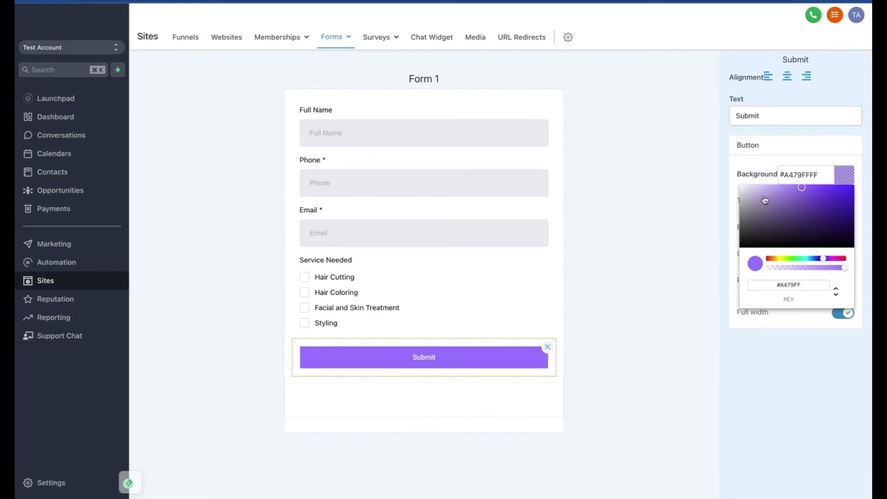
click(725, 228)
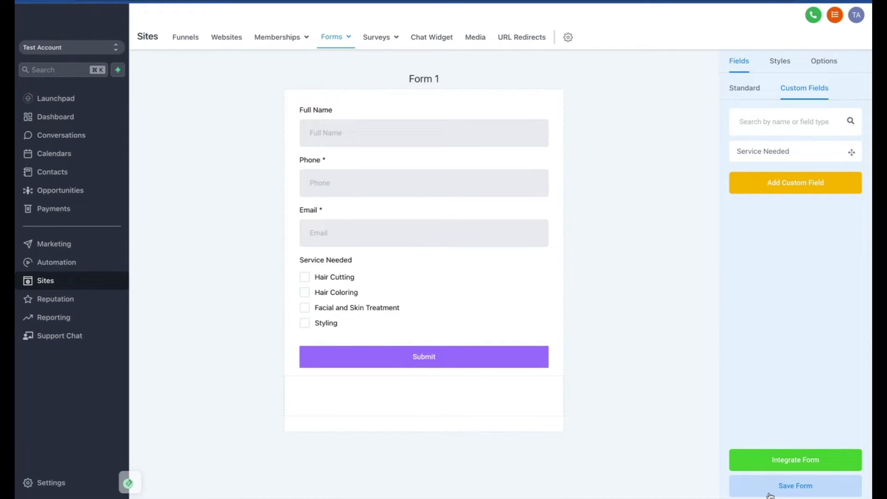
Step: Rename the form as Beauty Salon Form
click(821, 62)
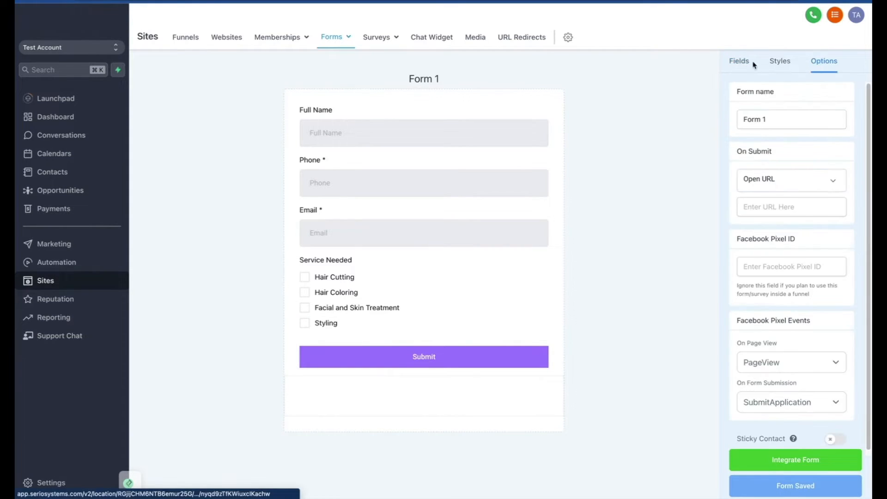
drag(778, 118, 716, 118)
text(Beauty Salon Form)
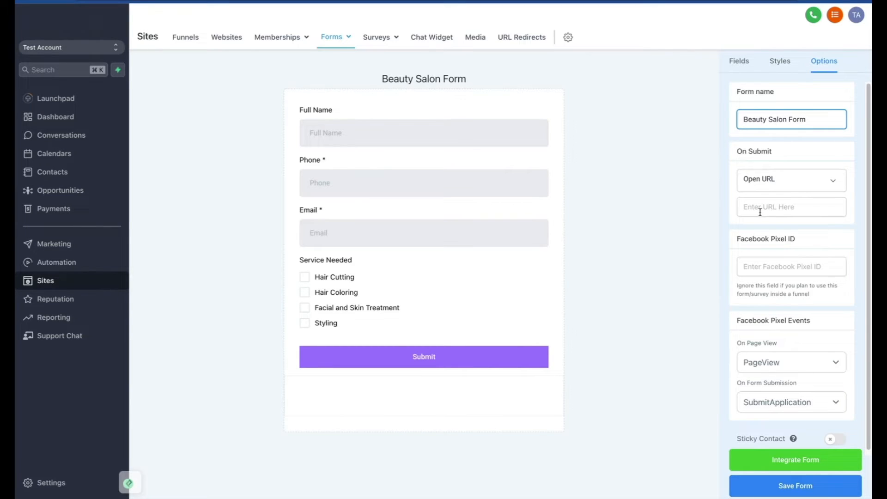
Step: Set the form's on-submit action to Message with the text "Thank You! We will be in touch soon!"
click(777, 183)
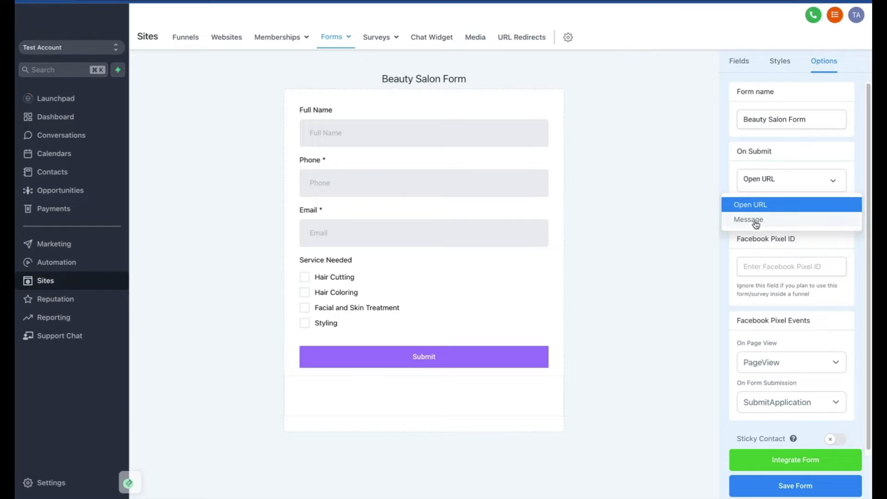
click(758, 220)
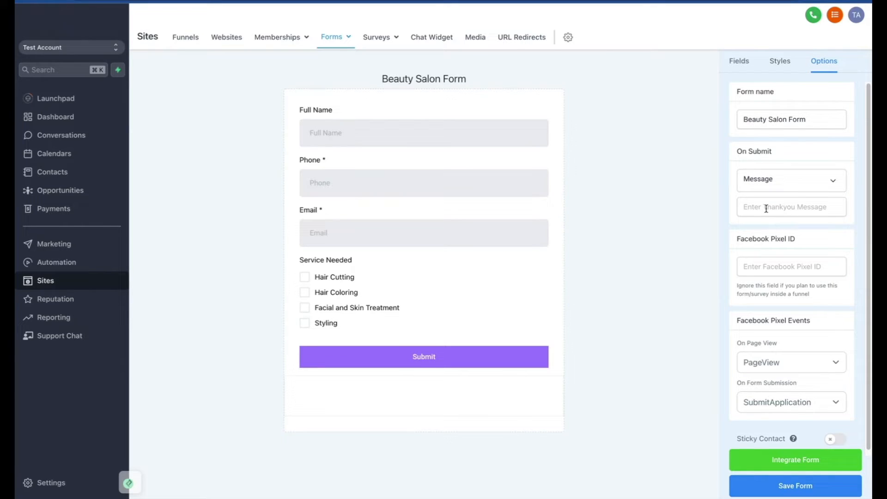
click(775, 206)
key(super+v)
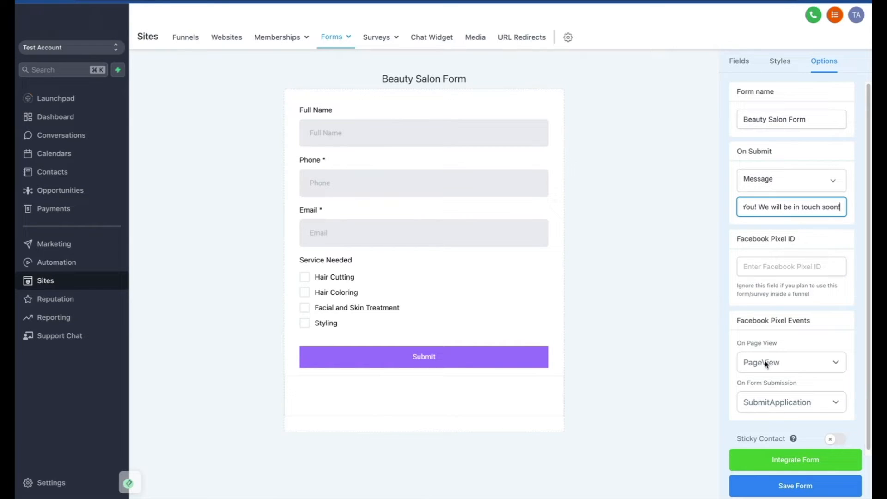
Step: Enable Sticky Contact for the form and save it
click(830, 440)
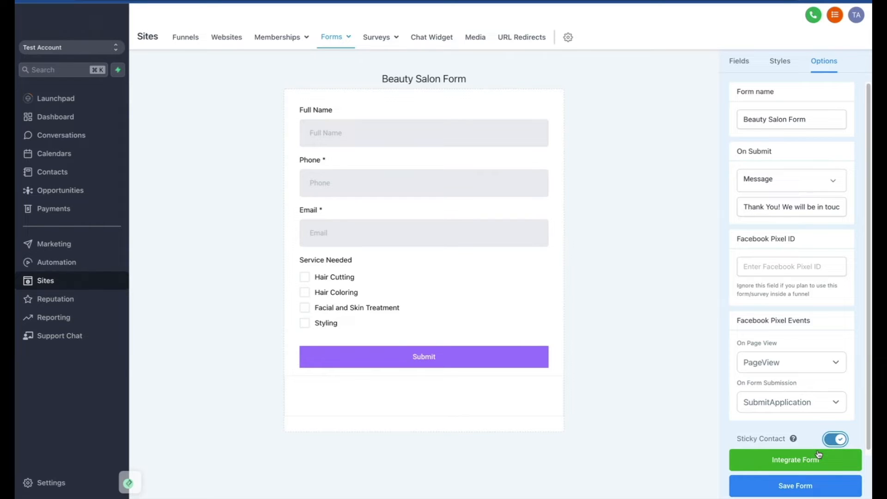
click(814, 486)
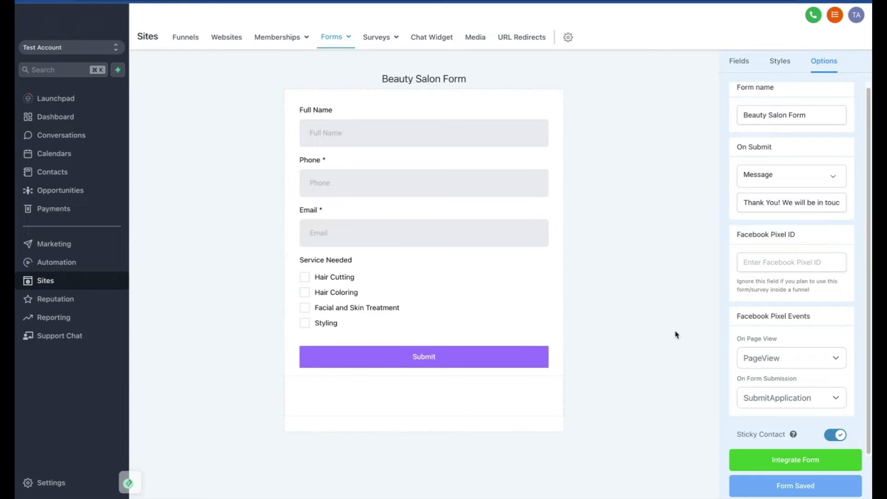
Step: Review the form's integration options, checking both the embed code and the shareable link
click(754, 459)
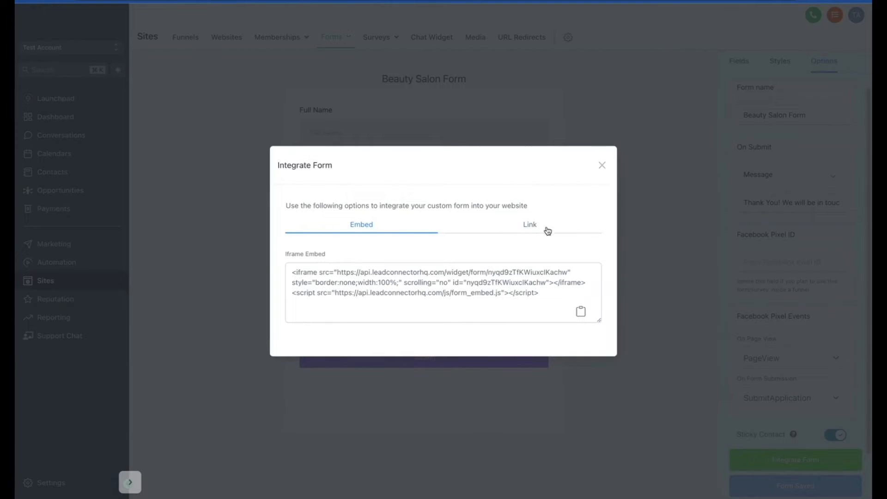
click(535, 228)
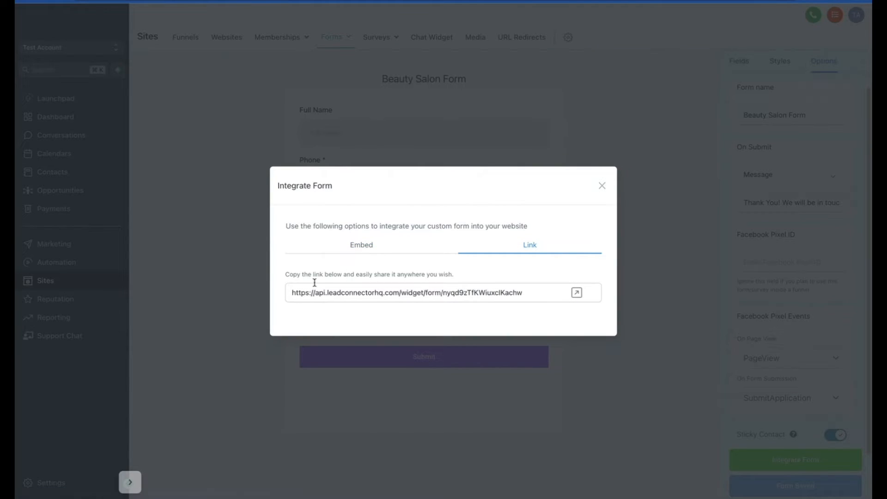
click(350, 249)
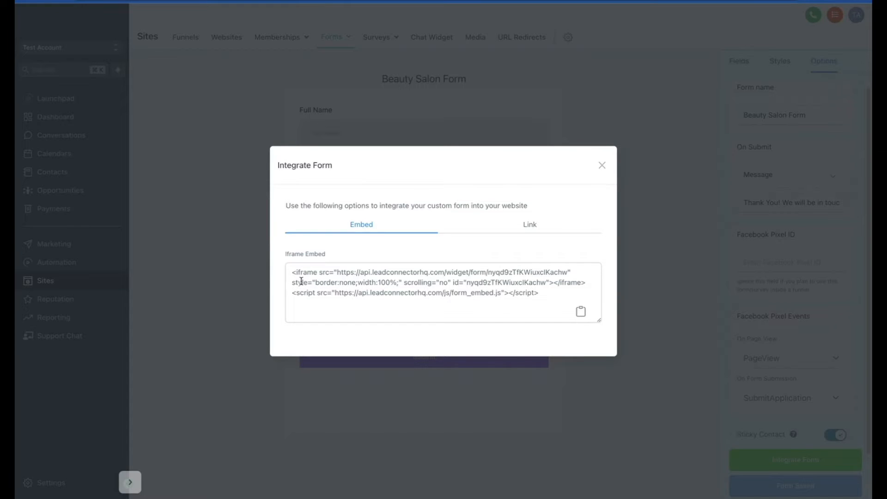
click(473, 57)
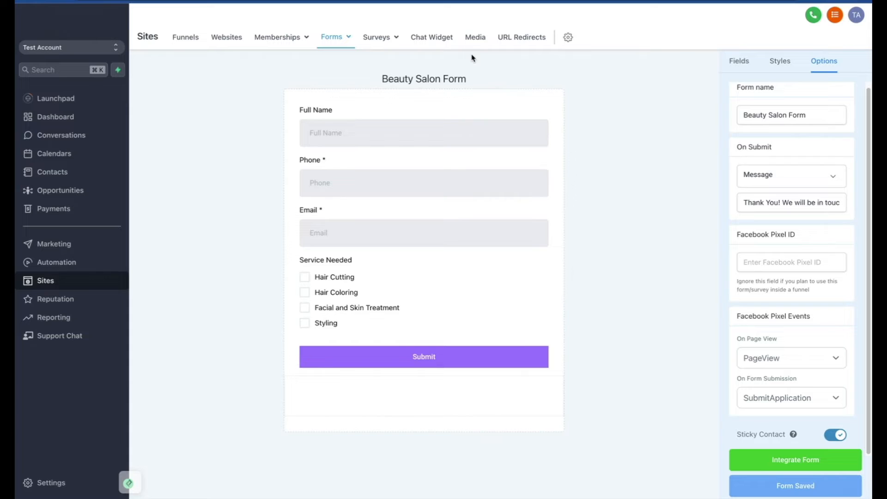
Step: Open the Beauty Studio website page for editing and add a one-column row to its popup
click(224, 39)
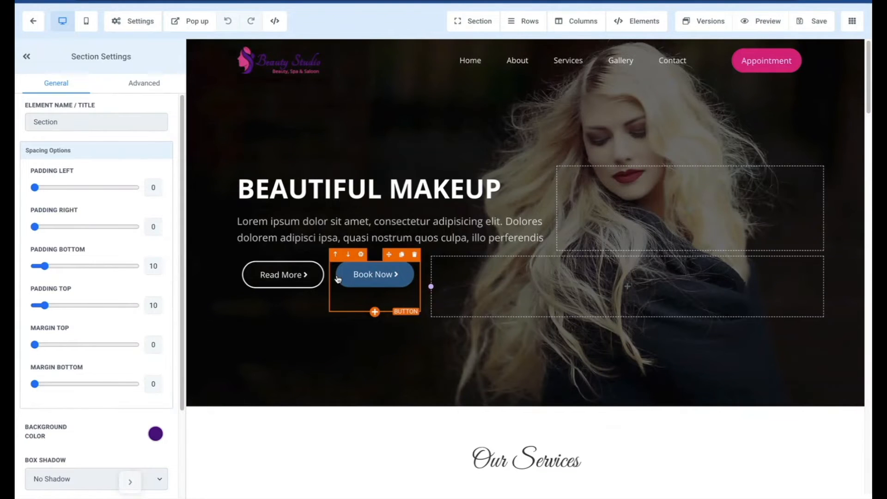
click(193, 29)
click(526, 152)
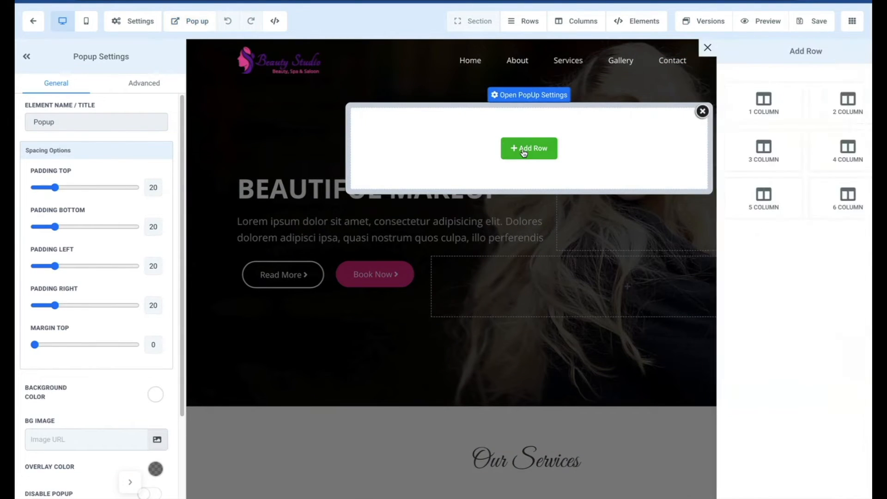
click(733, 110)
Step: Insert a form element in the popup's column and assign Beauty Salon Form to it
click(528, 160)
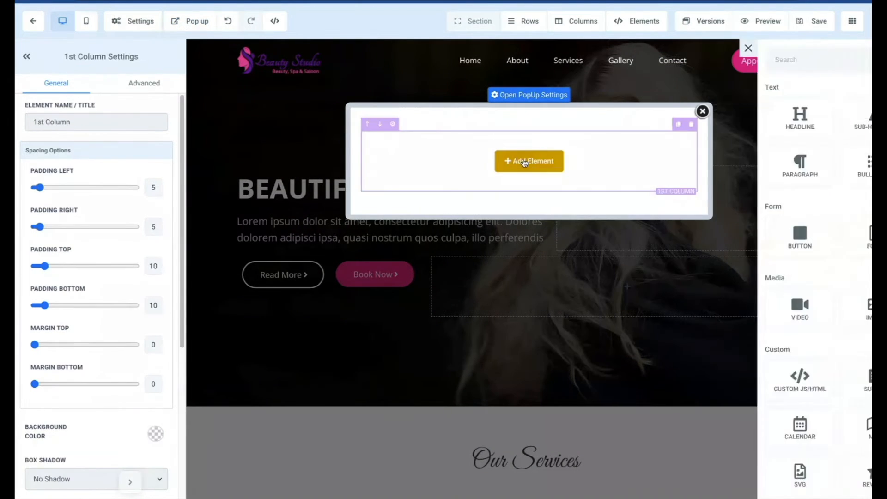
click(758, 236)
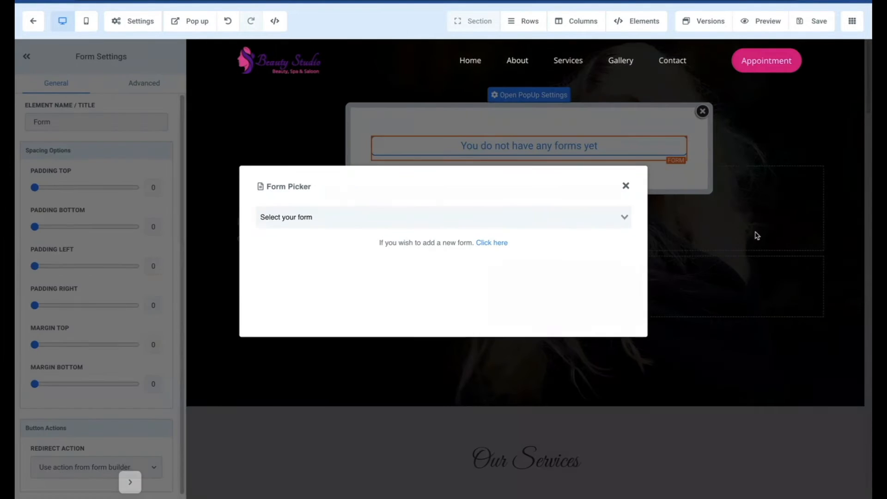
click(350, 215)
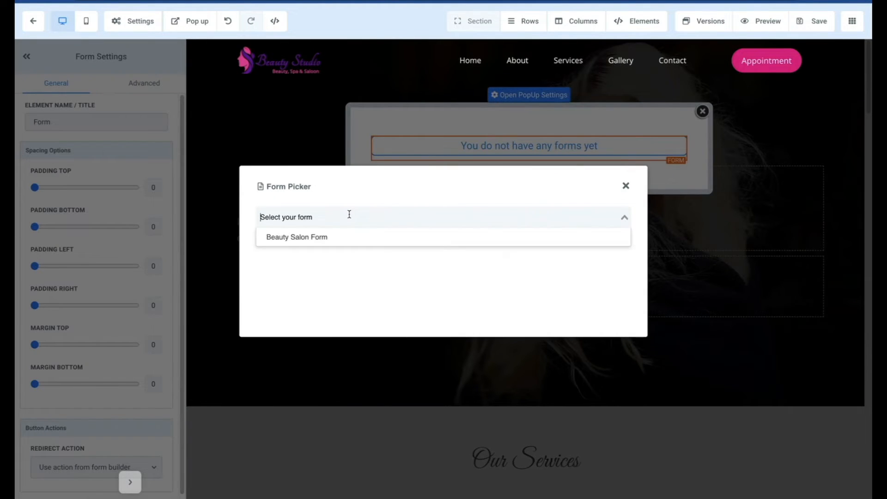
click(290, 238)
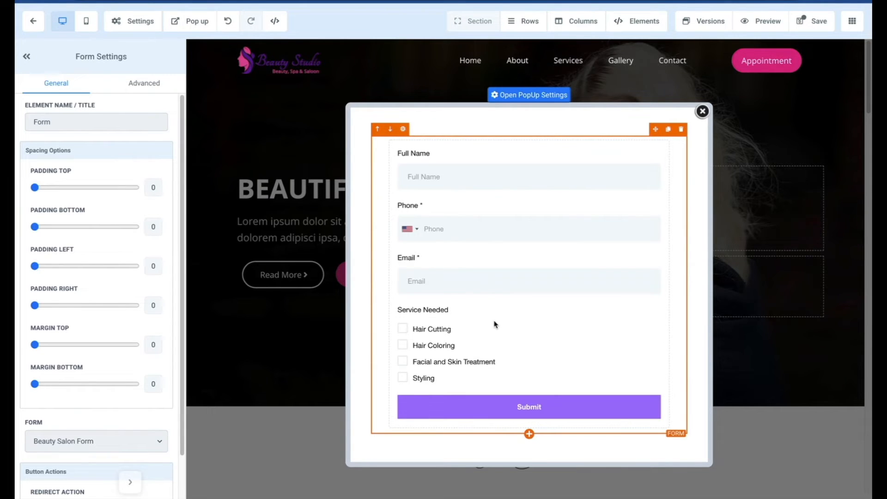
Step: Add a headline to the popup, place it above the form and set its text to "Let's Get in Touch"
click(530, 435)
click(684, 117)
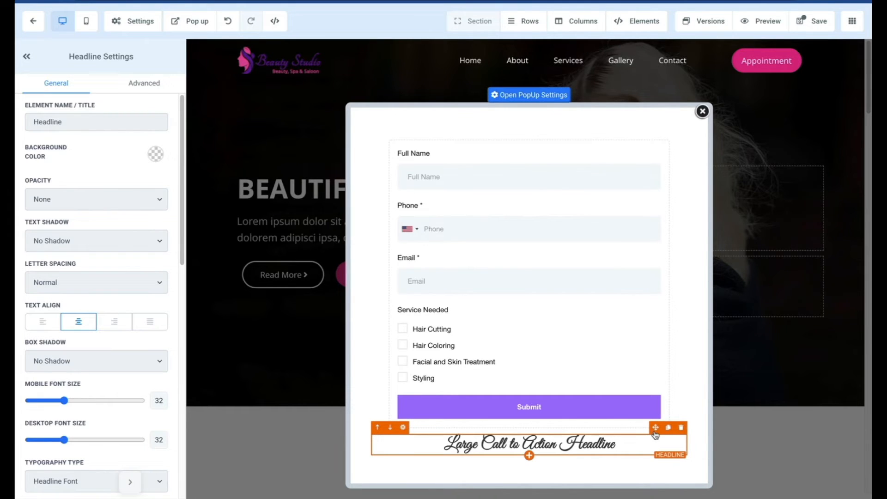
drag(655, 428, 635, 209)
triple_click(417, 140)
text(Let's Get in Touch)
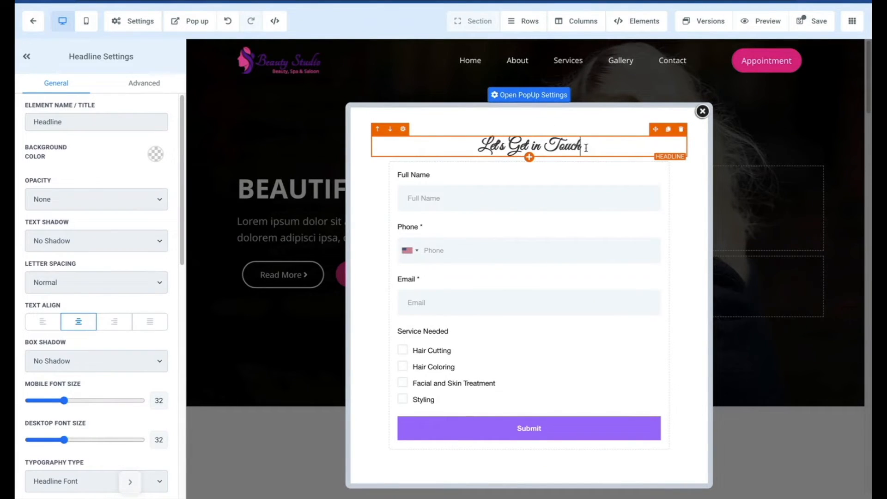
Step: Restyle the popup headline "Let's Get in Touch" in a bold sans-serif font and save the page
drag(581, 147, 447, 136)
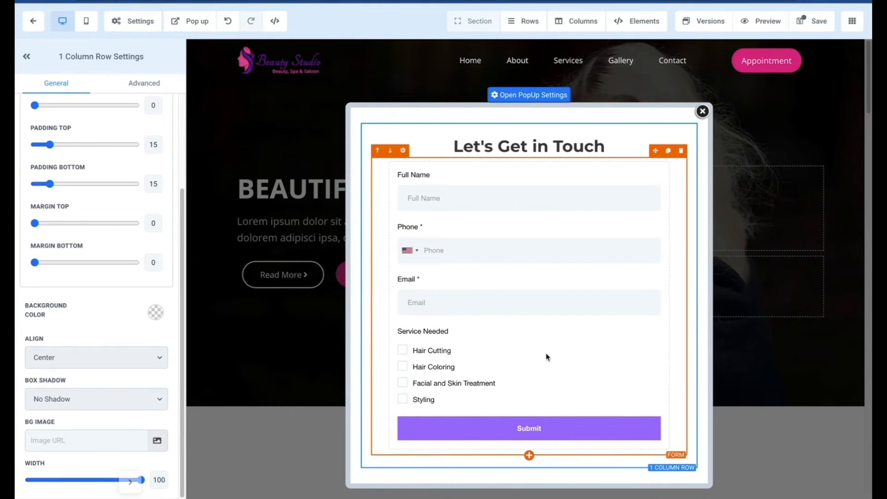
click(812, 21)
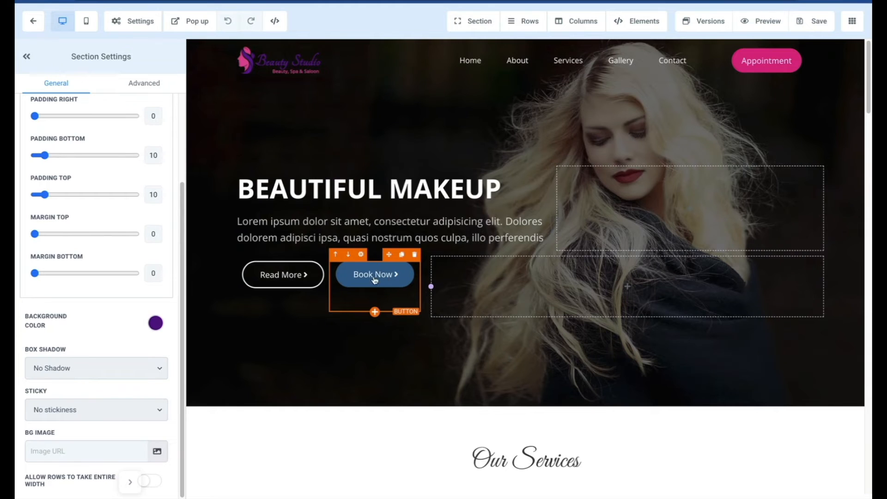
Step: Set the Book Now button's action to Open popup, check the popup and save the page
click(382, 276)
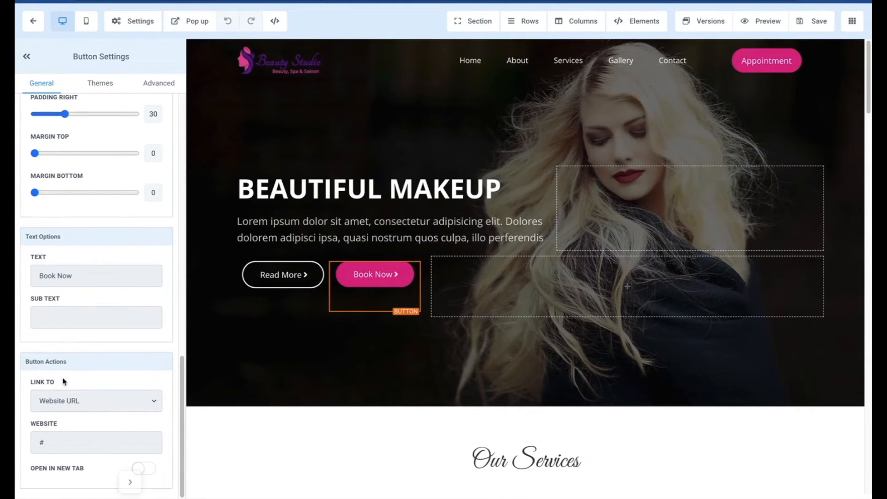
click(59, 401)
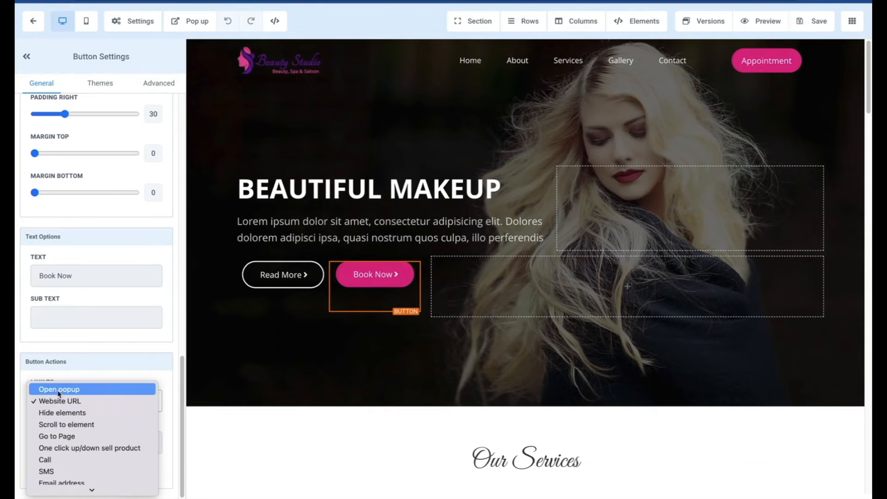
click(116, 388)
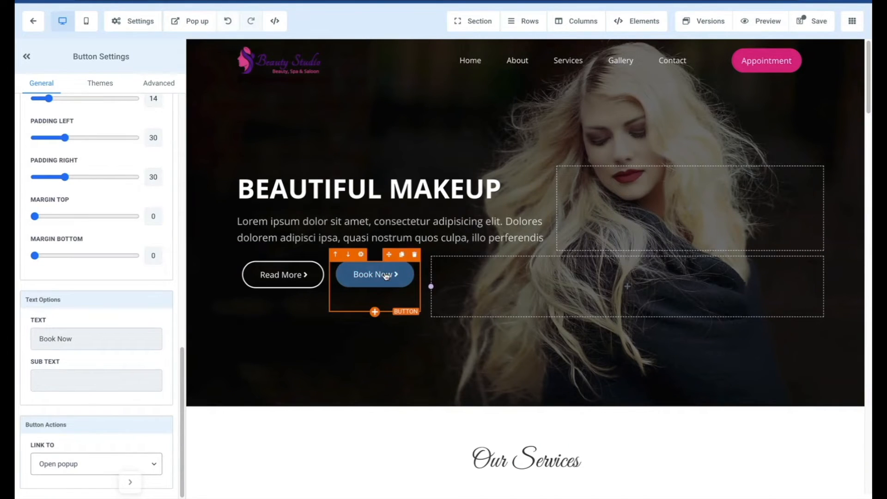
click(196, 22)
click(703, 111)
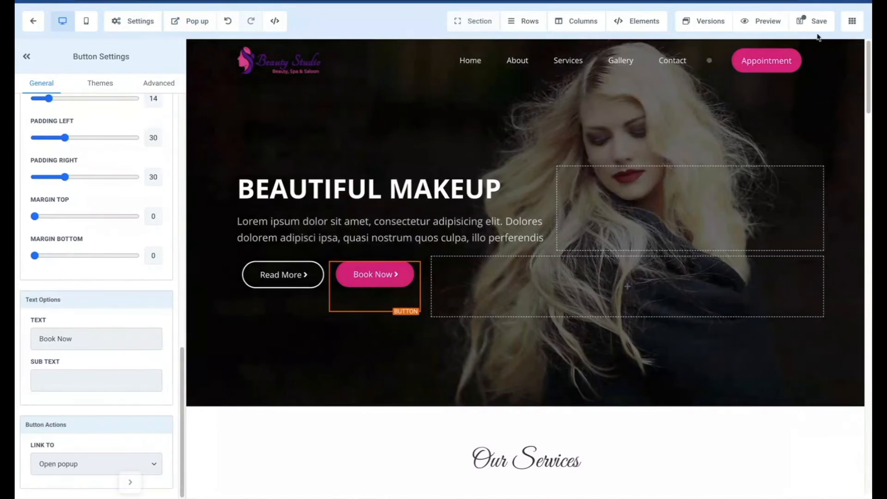
click(818, 27)
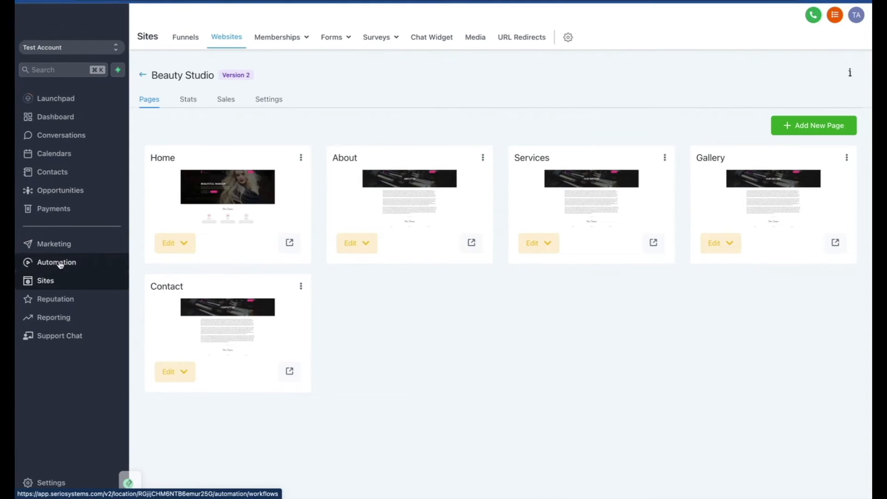
Step: Go to the automation workflows and create a new workflow from scratch
click(58, 262)
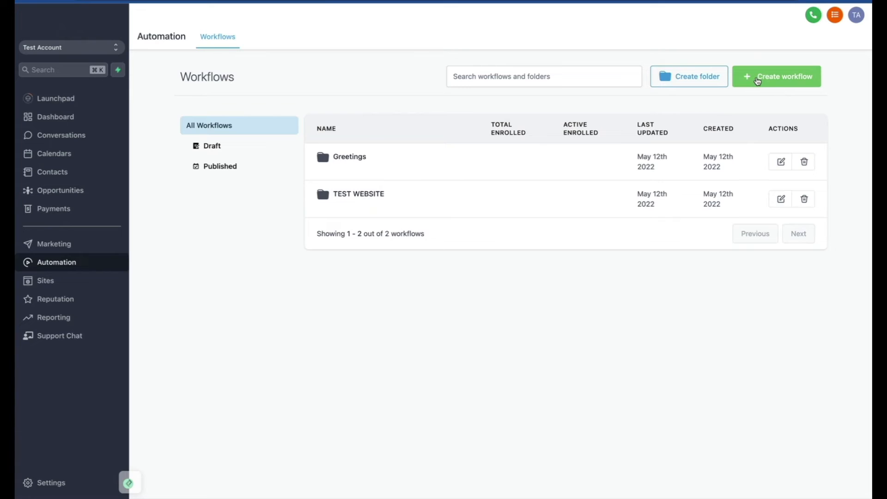
click(758, 81)
scroll(469, 285, down, 6)
scroll(469, 286, down, 3)
scroll(468, 278, up, 7)
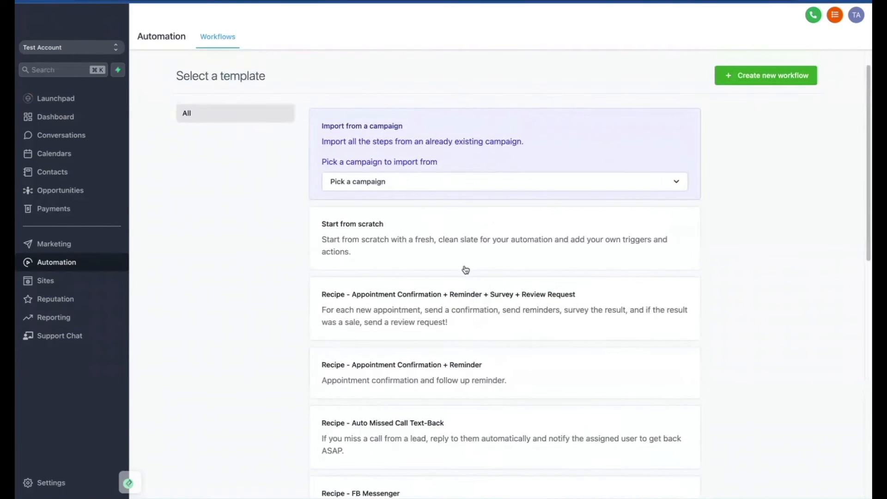
click(439, 240)
click(781, 77)
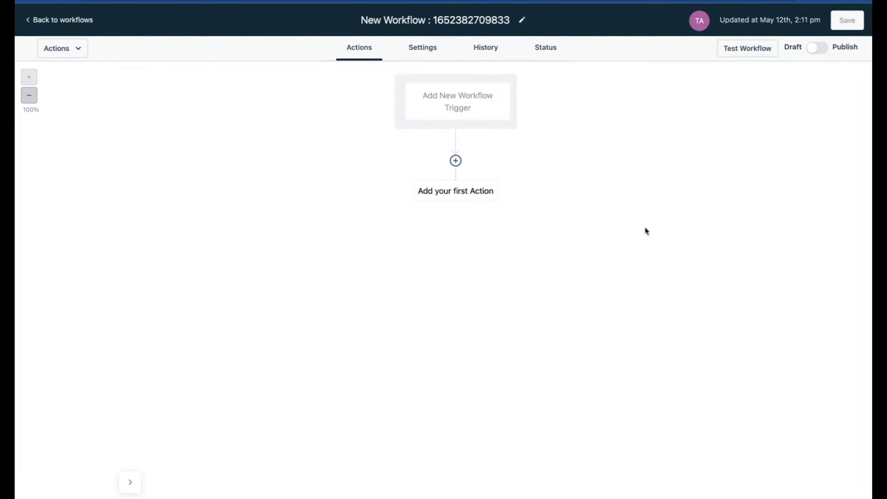
Step: Add a workflow trigger that runs on Form submitted
click(471, 105)
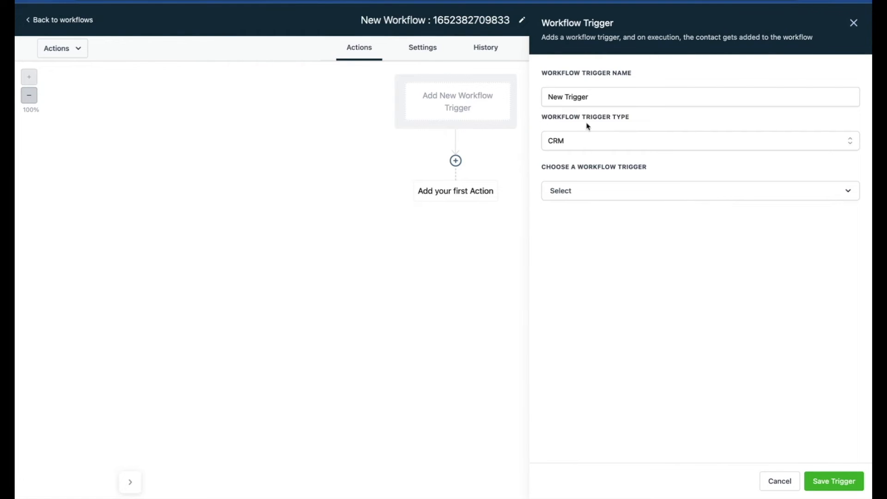
click(595, 192)
scroll(585, 305, down, 3)
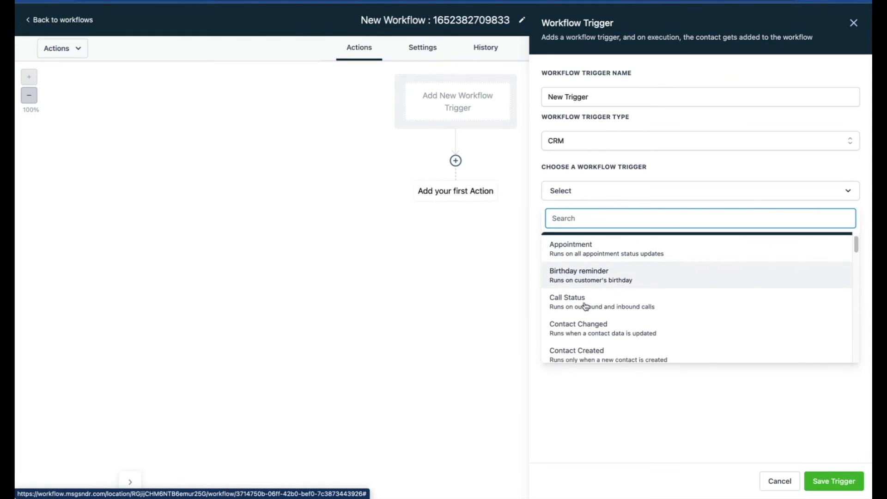
scroll(585, 306, down, 2)
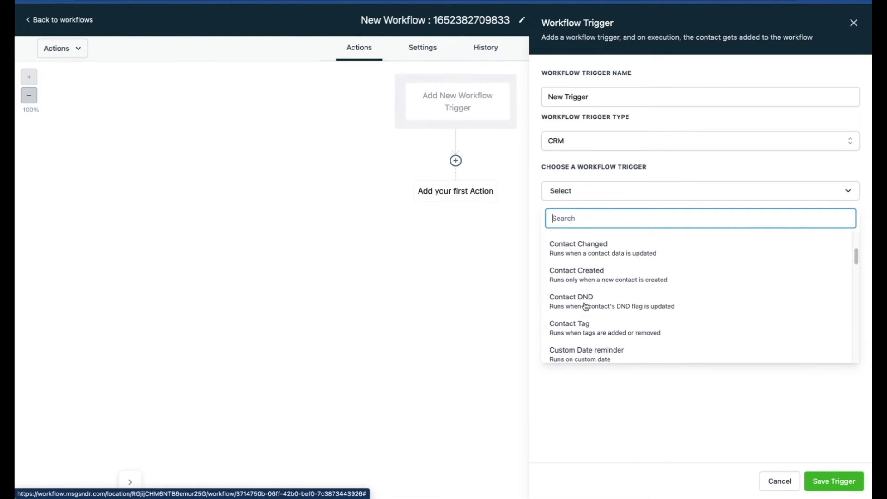
scroll(585, 306, down, 7)
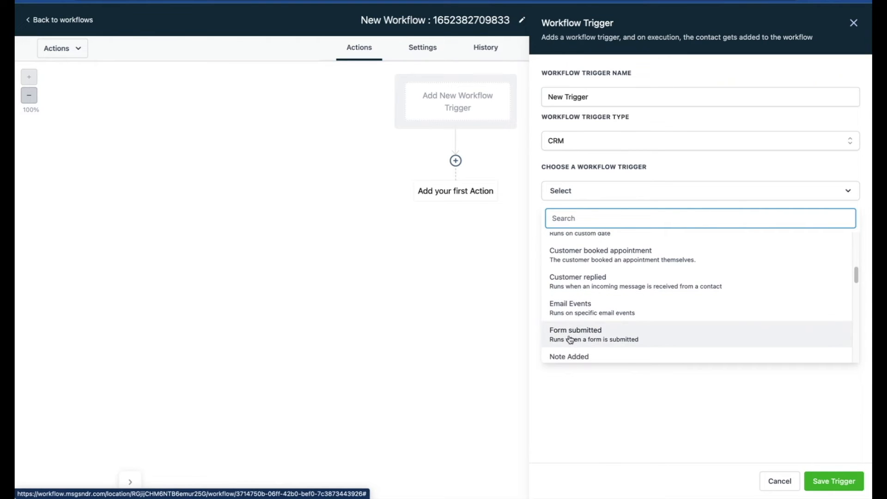
click(570, 340)
Step: Filter the trigger so that Form is Beauty Salon Form, and save the trigger
click(568, 236)
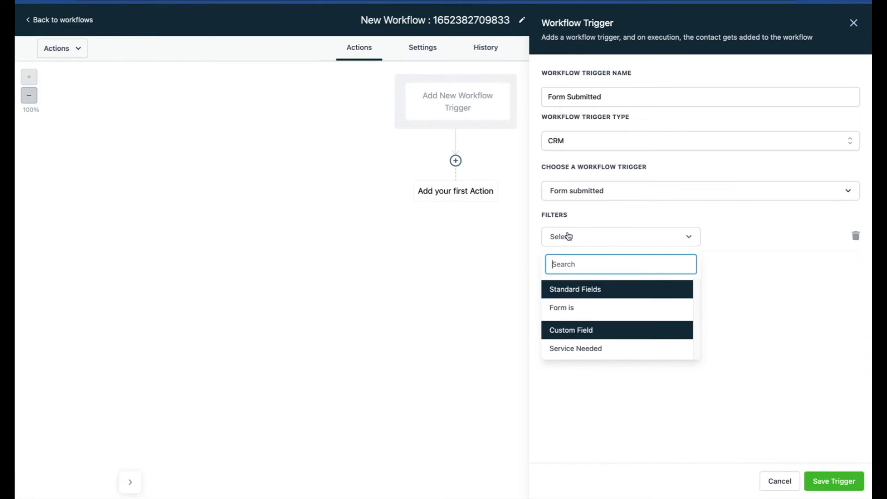
click(569, 307)
click(741, 236)
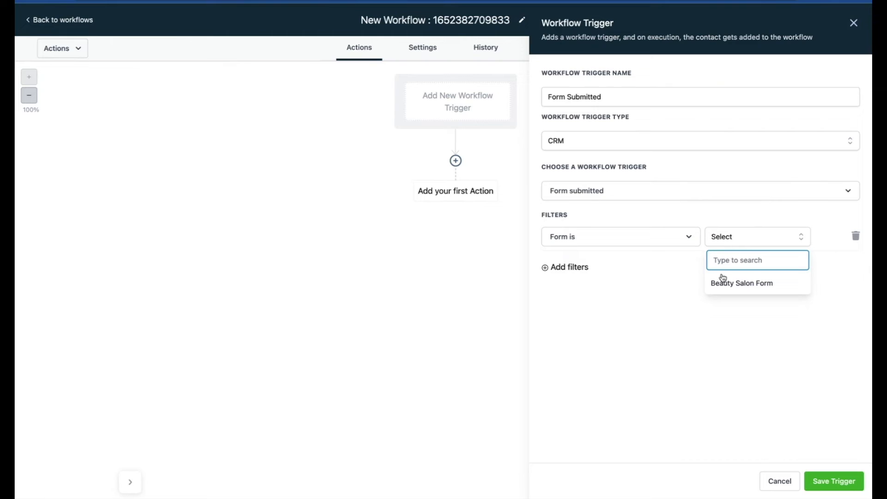
click(727, 286)
click(834, 481)
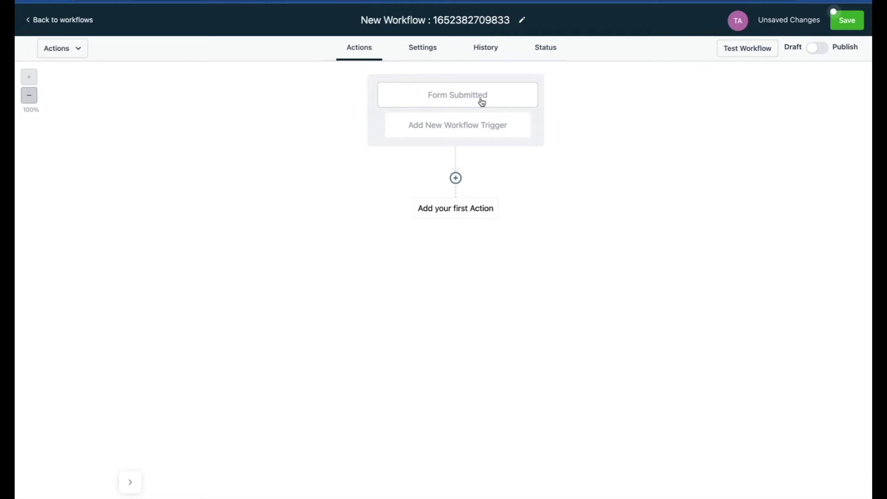
Step: Add an Assign To User action that assigns the contact to Test Account, and save it
click(457, 178)
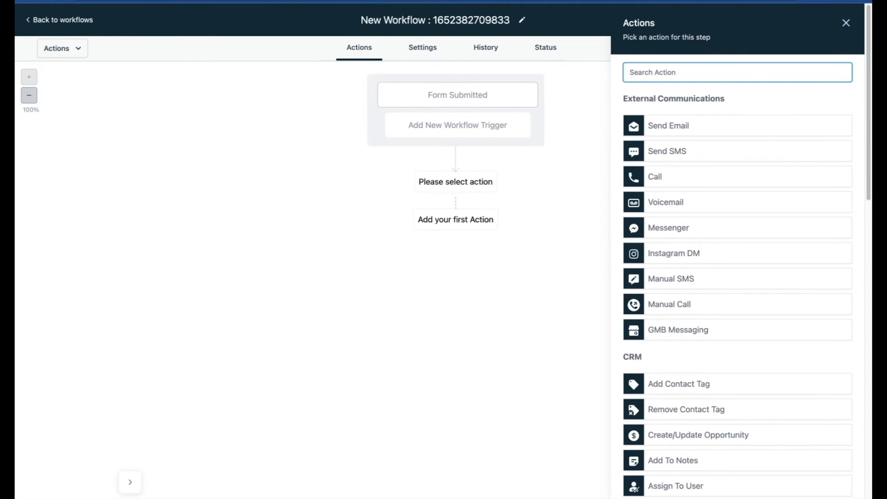
text(assi)
click(666, 116)
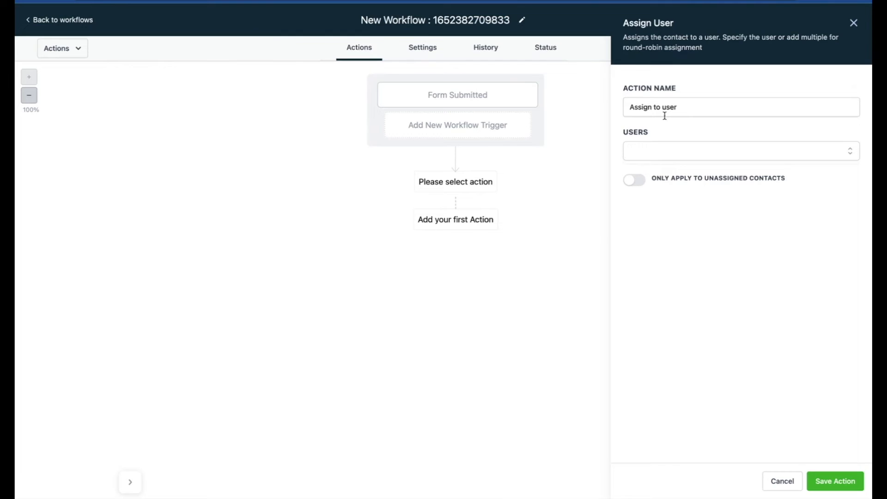
click(661, 149)
click(633, 177)
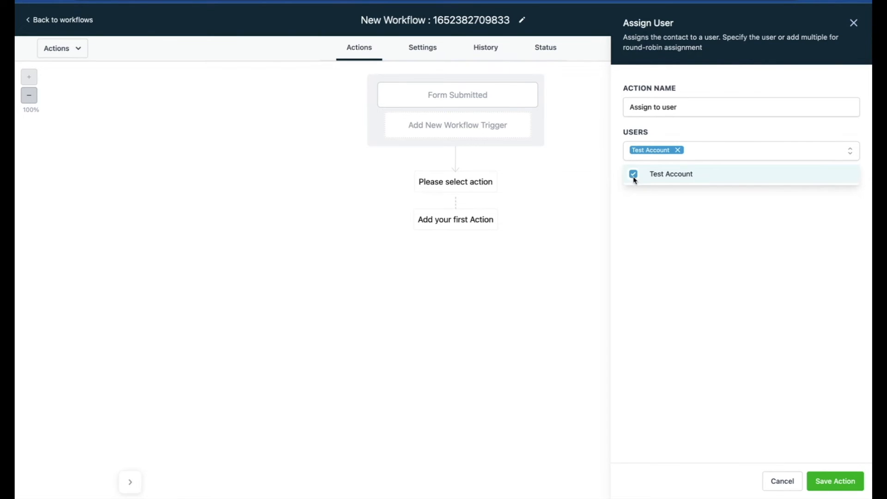
click(824, 486)
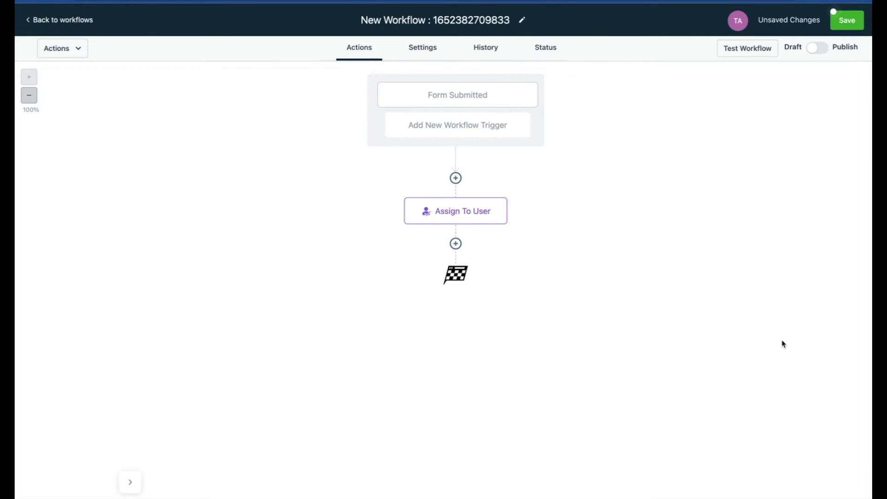
Step: Add an Internal Notification action after Assign To User, with type Notification and title "New Lead!"
click(457, 245)
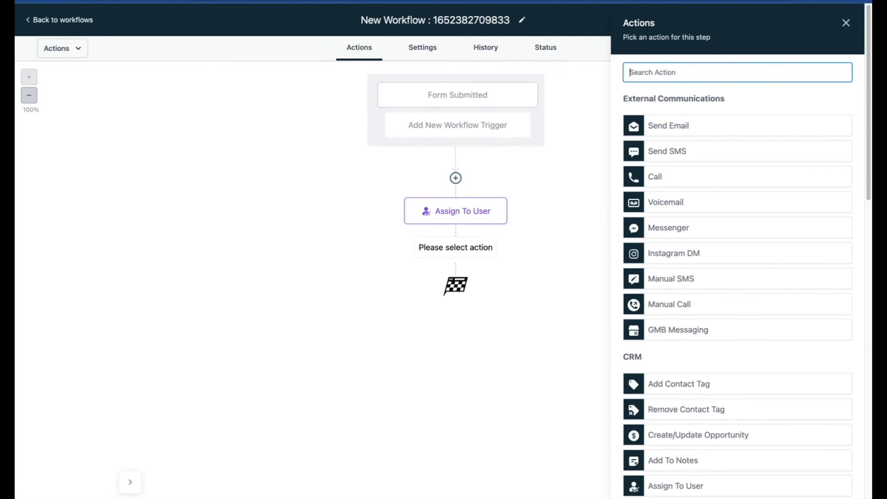
text(int)
click(669, 119)
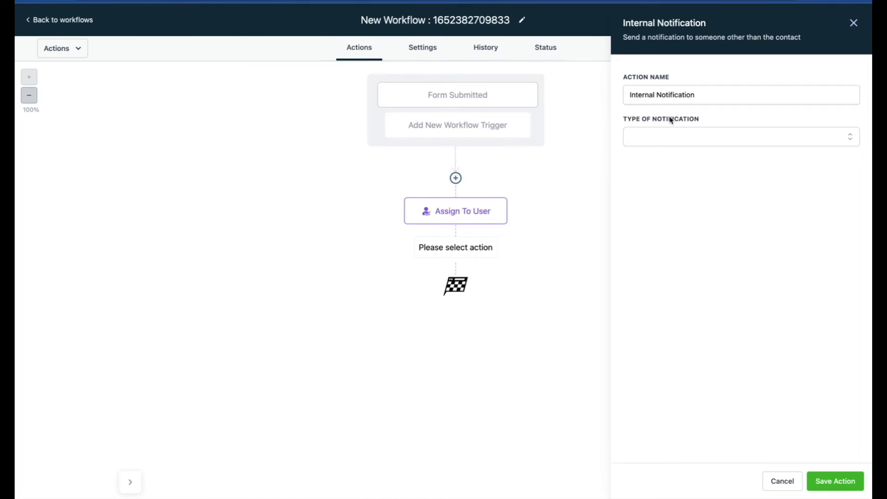
click(664, 137)
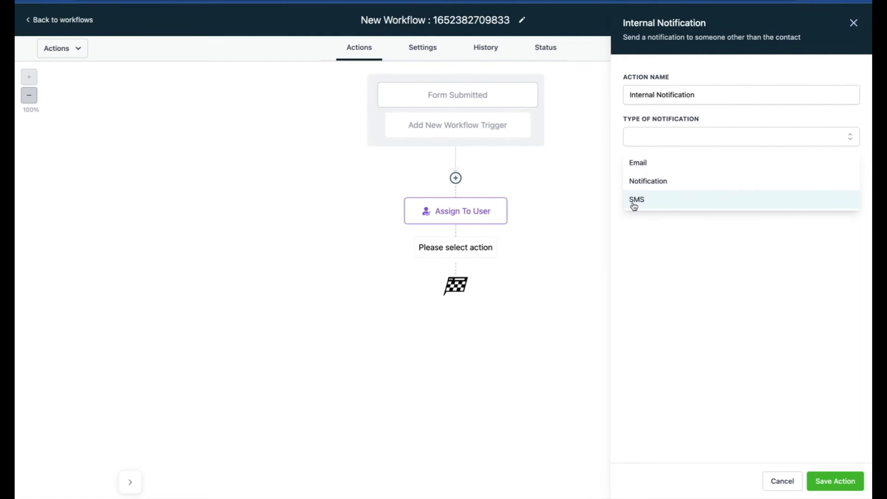
click(652, 189)
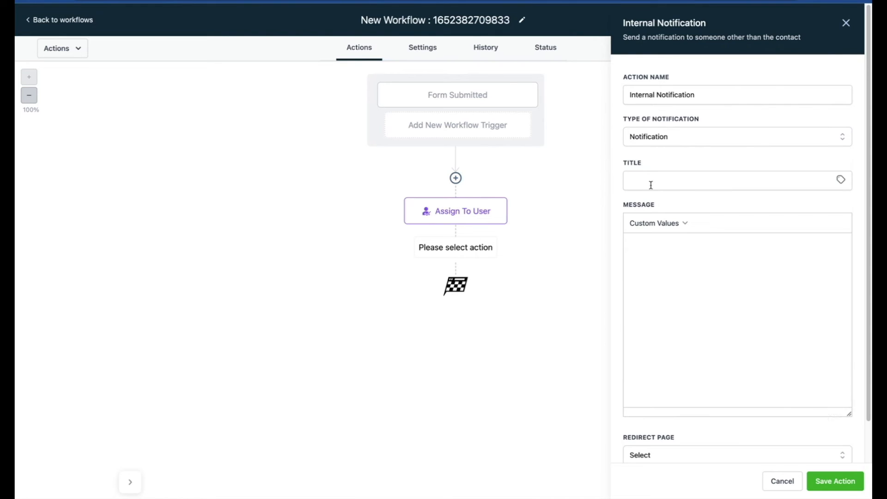
click(656, 182)
text(New Lead!)
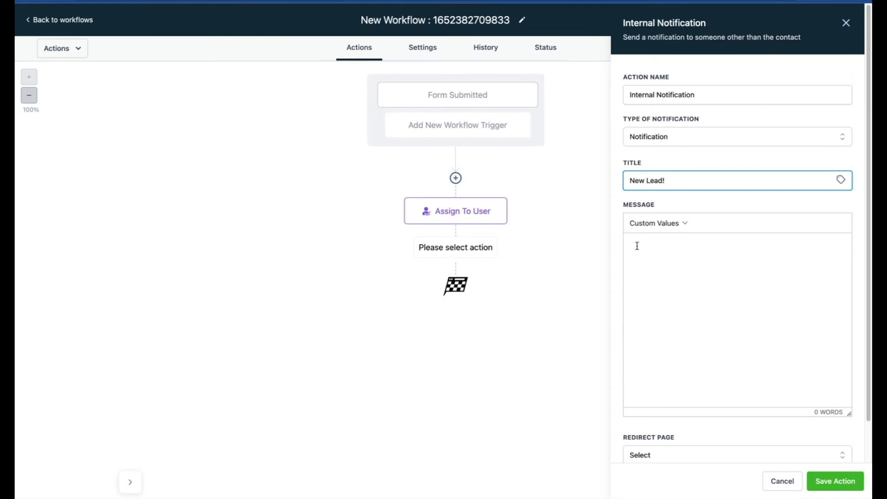
Step: Write the notification message "{{contact.name}} just signed up on the website!" using the contact's full name custom value
click(673, 226)
mouse_move(654, 242)
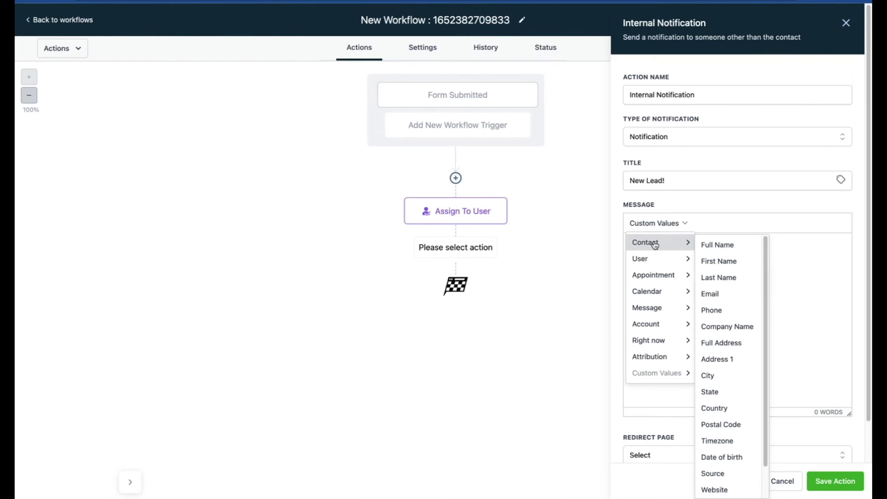
click(709, 245)
text(just signed up on the website)
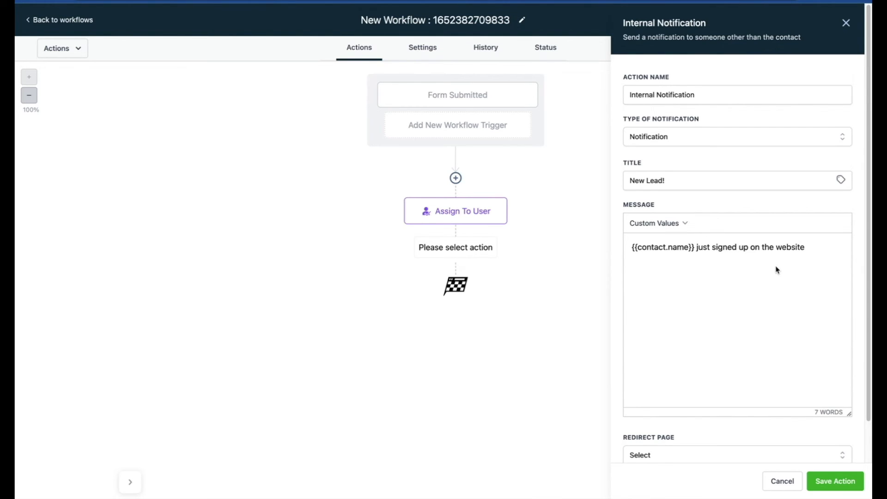
text(!)
Step: Set the notification's redirect page to Contact and its recipient to User assigned to the contact, then save the action
scroll(740, 324, down, 1)
click(653, 411)
click(645, 434)
click(647, 448)
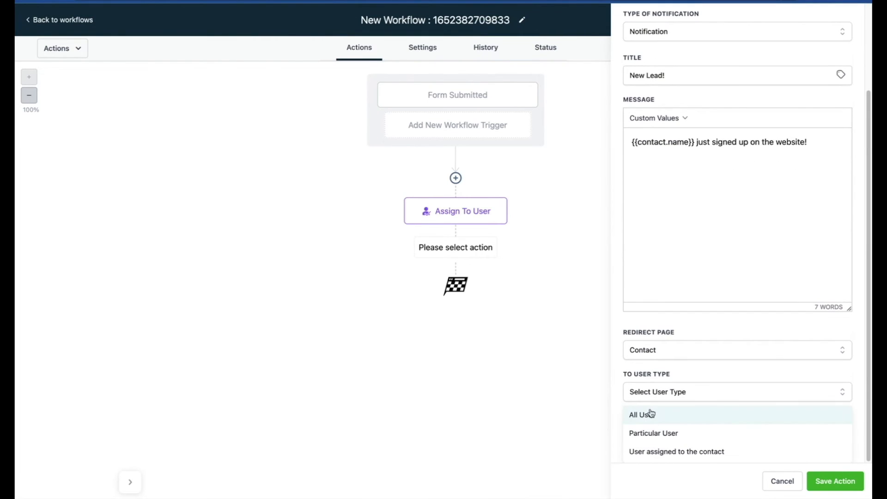
click(639, 452)
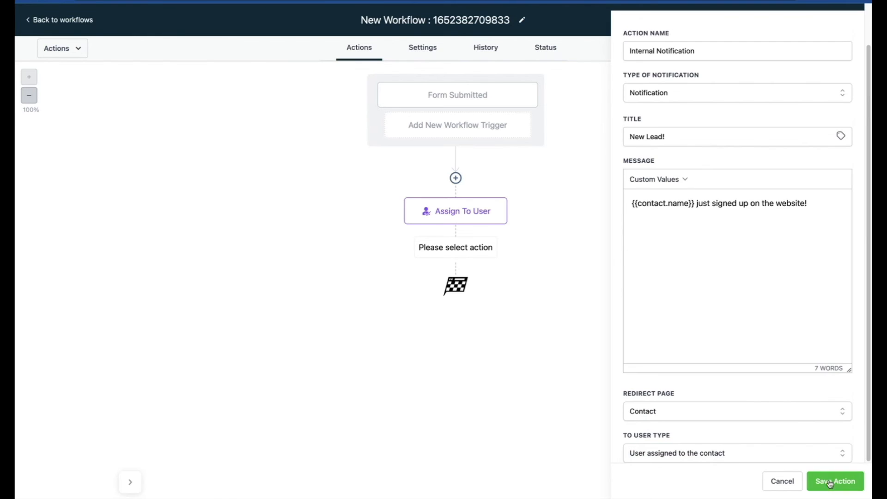
click(833, 482)
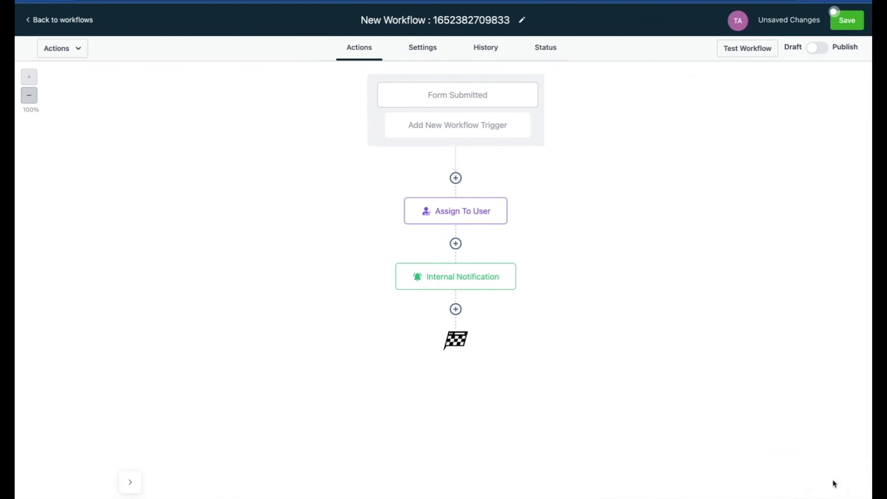
Step: Add a Send SMS action reading "Hey {{contact.first_name}}! We would love to set up an appointment! What time works best for you?" and save it
click(457, 309)
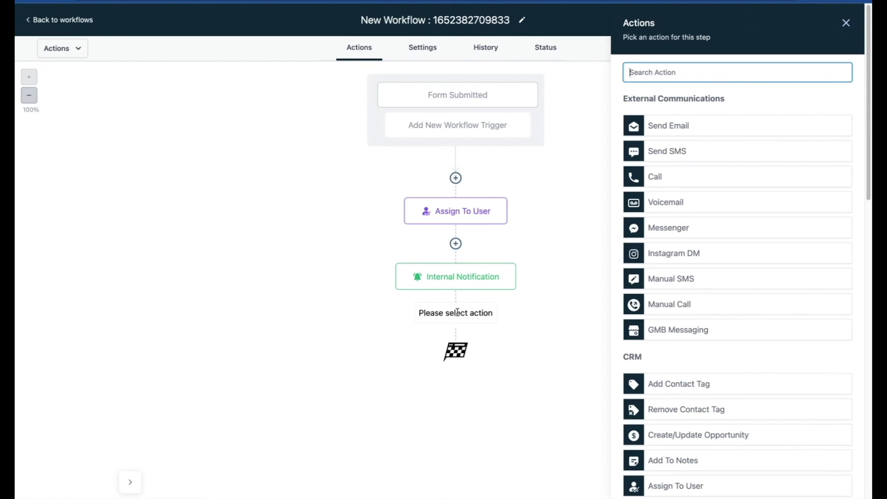
click(673, 150)
click(642, 214)
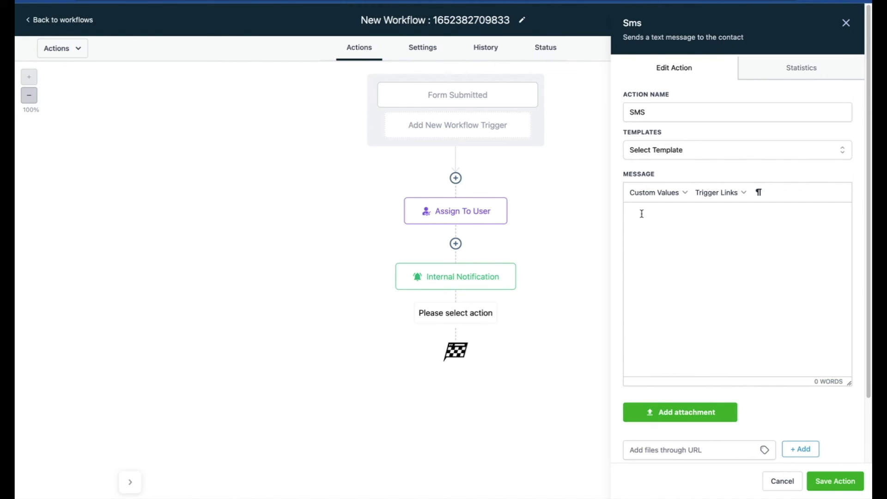
text(Hey)
click(683, 193)
mouse_move(661, 214)
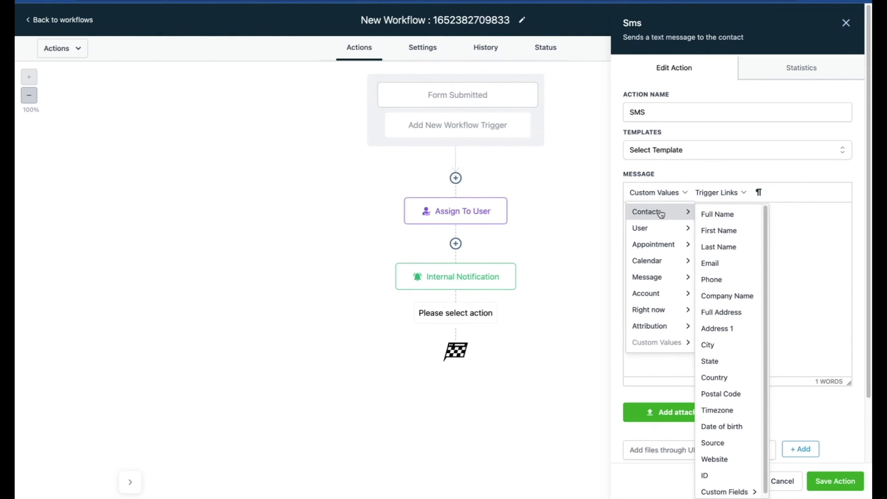
click(709, 231)
text(! We would love to set up an appointment! What time works best for you?)
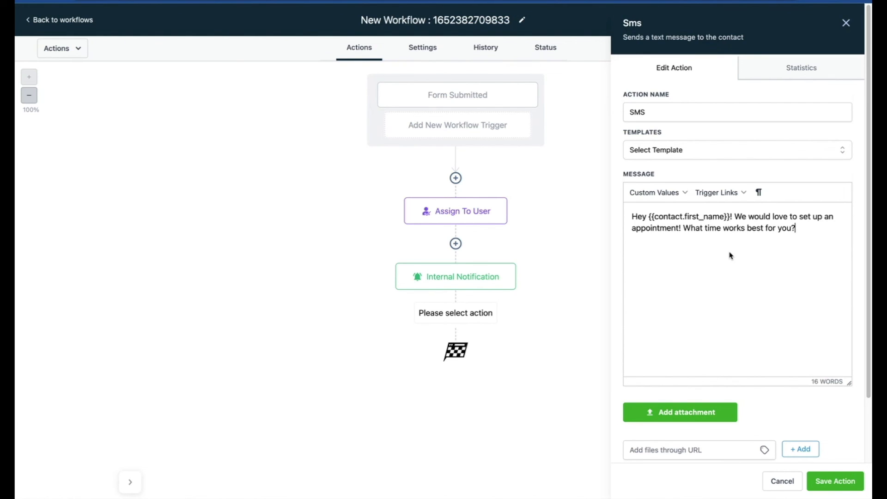
scroll(730, 256, down, 3)
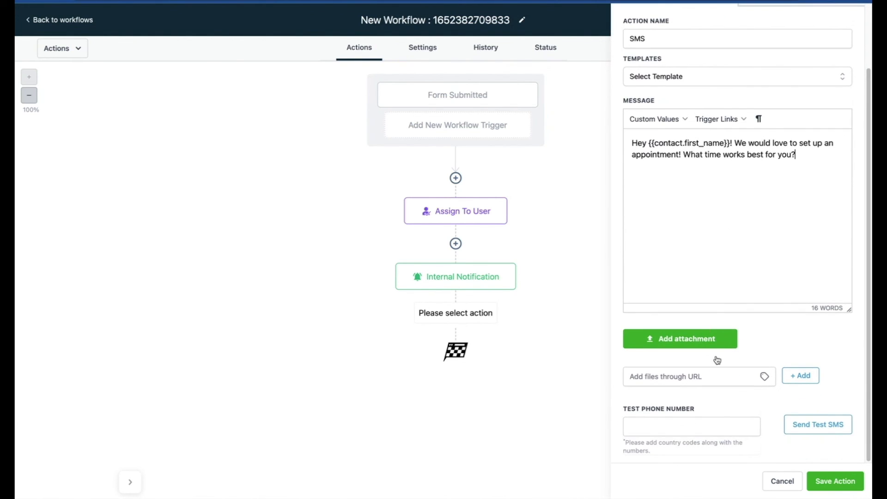
click(830, 480)
Step: Name the workflow "Beauty Salon Form Submission", switch it from Draft to Publish and save it
click(370, 8)
text(Beauty Salon Form Submission)
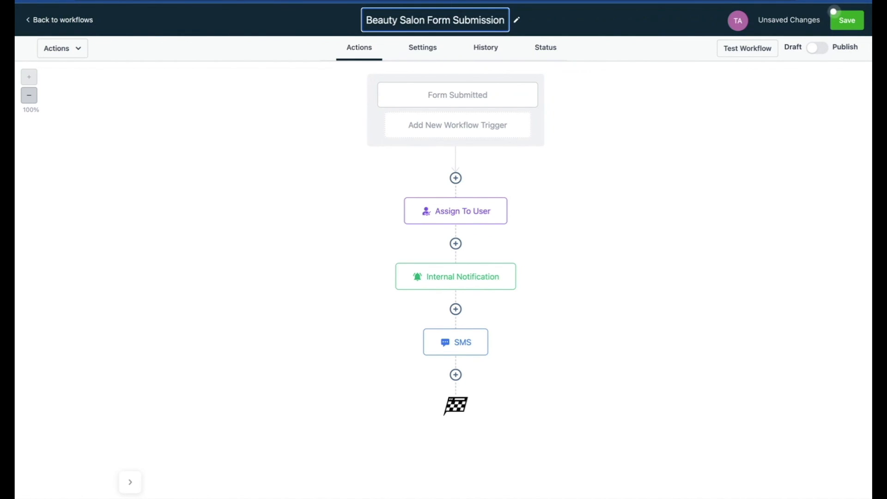
click(818, 48)
click(847, 20)
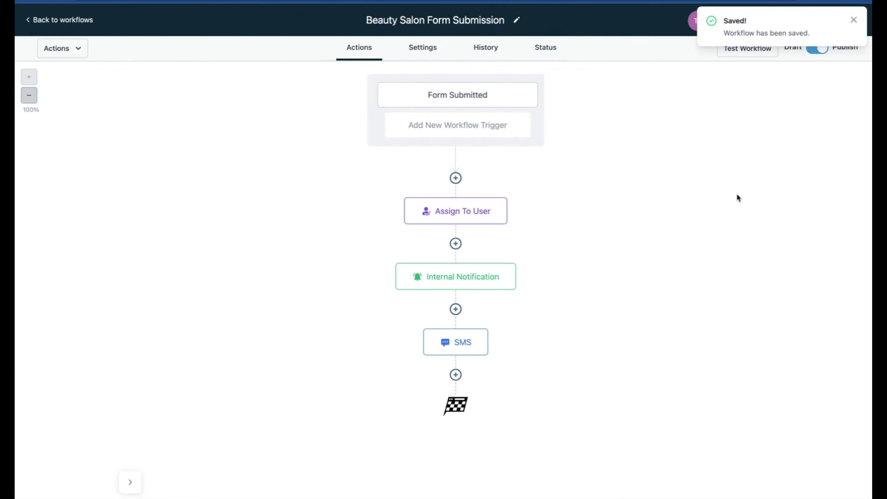